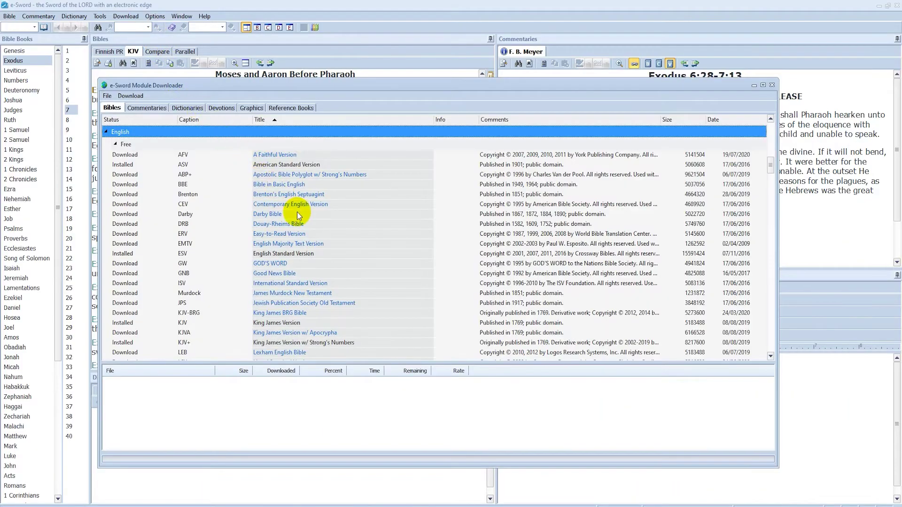
Scroll the downloadable Bibles list from English through French, German, Greek, Hindi and Italian versions.
scroll(297, 213, down, 1)
scroll(296, 213, down, 10)
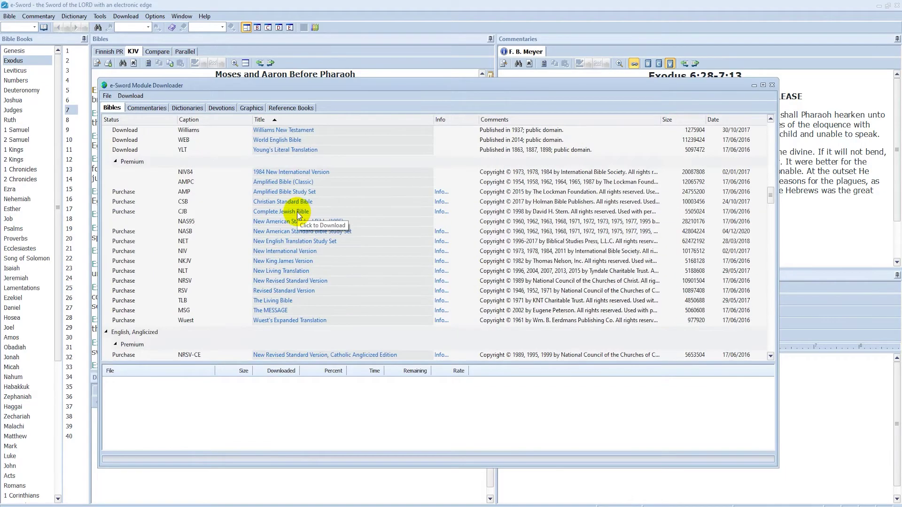
scroll(297, 212, down, 6)
scroll(297, 212, down, 8)
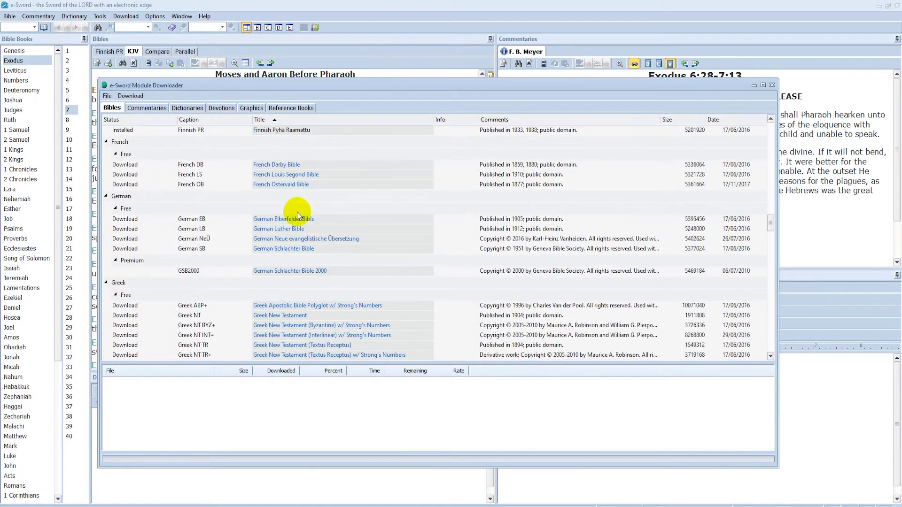
scroll(297, 213, down, 8)
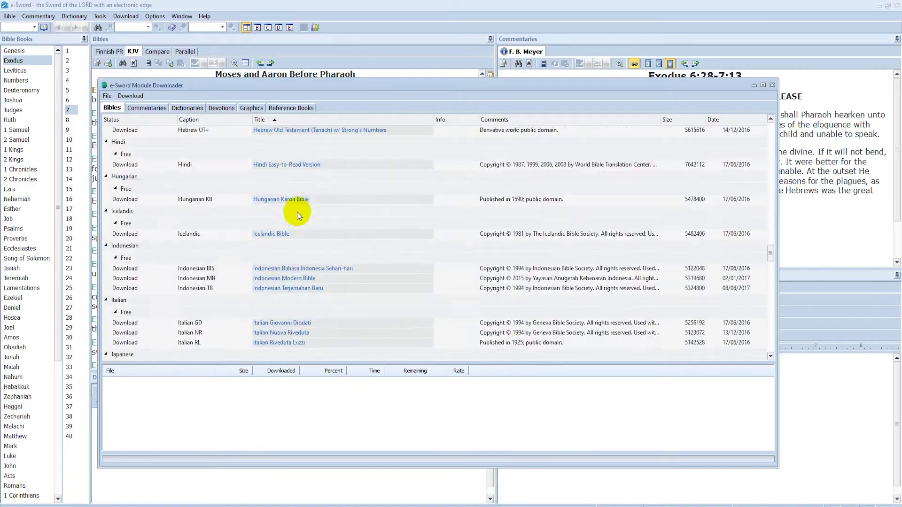
scroll(296, 212, up, 3)
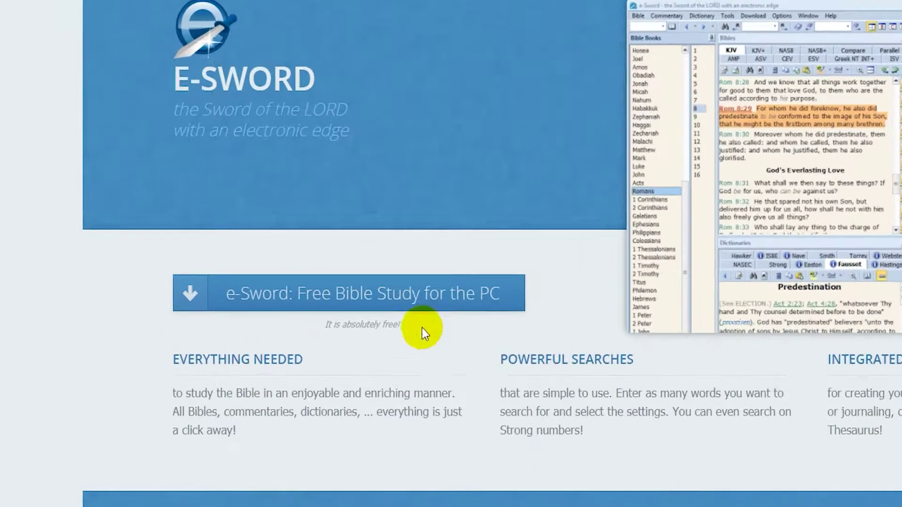
Download the e-Sword v12.2.0 installer (e-sword_1220_setup.exe) to Downloads and run it.
click(379, 302)
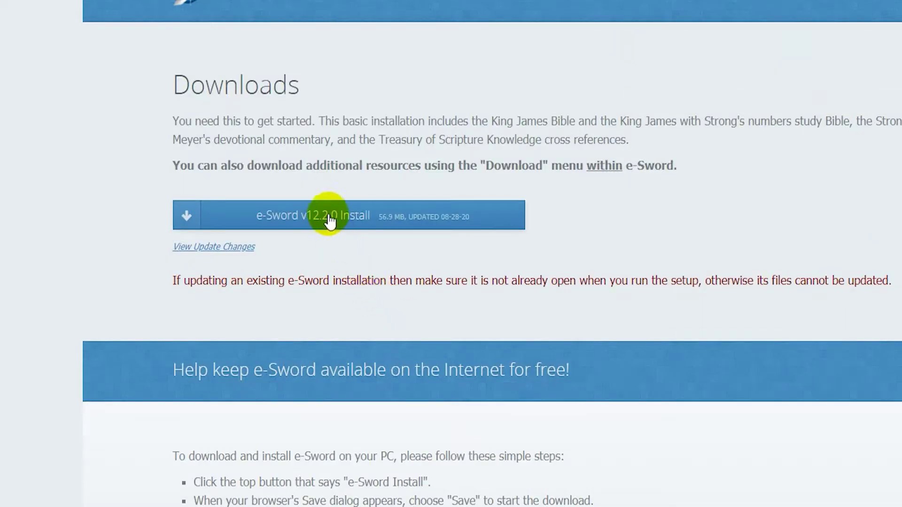
click(328, 213)
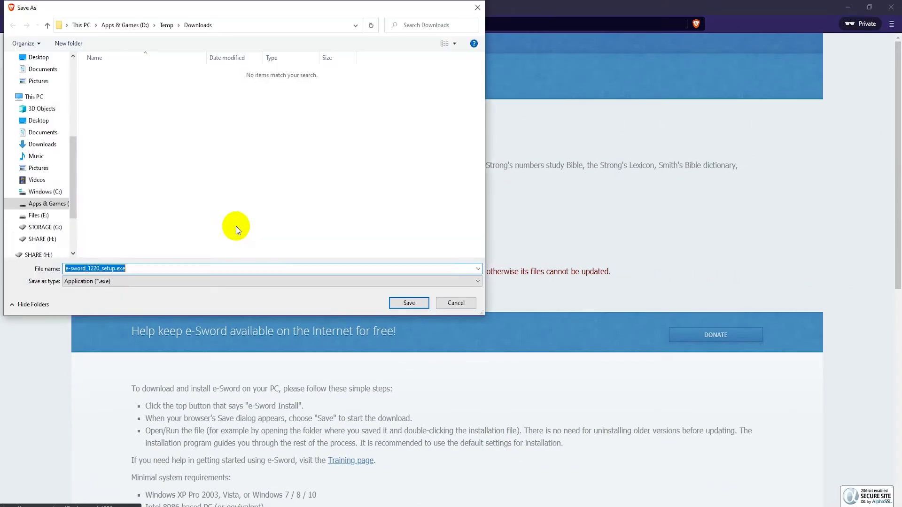
click(403, 304)
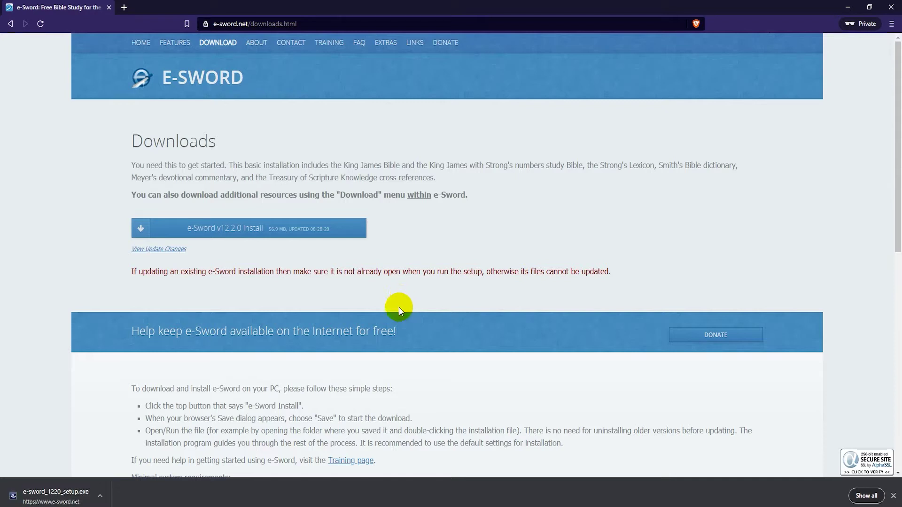
click(101, 496)
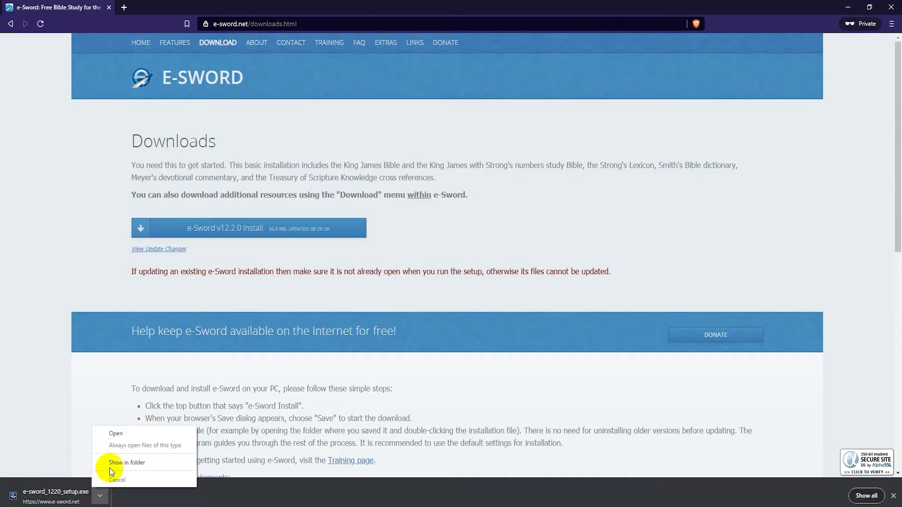
click(117, 436)
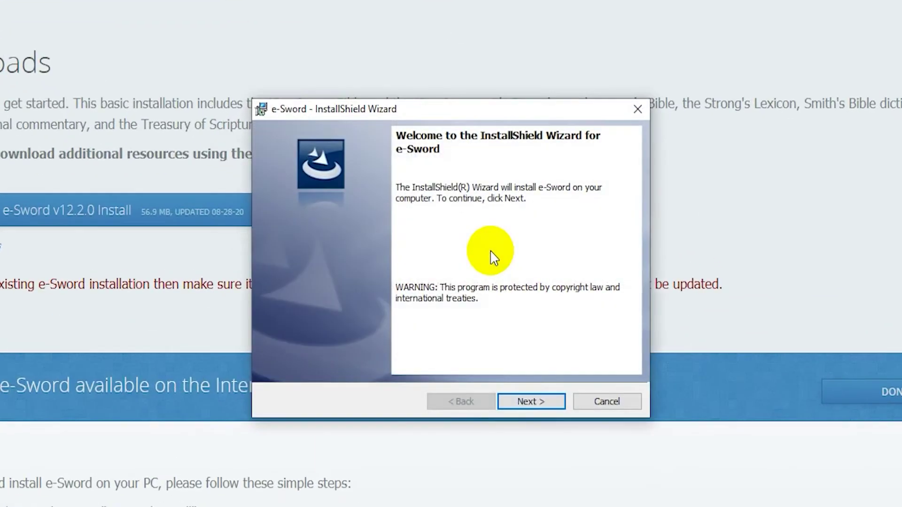
Accept the licence terms, keep the default install folder, install e-Sword, and finish the wizard.
click(525, 400)
click(410, 341)
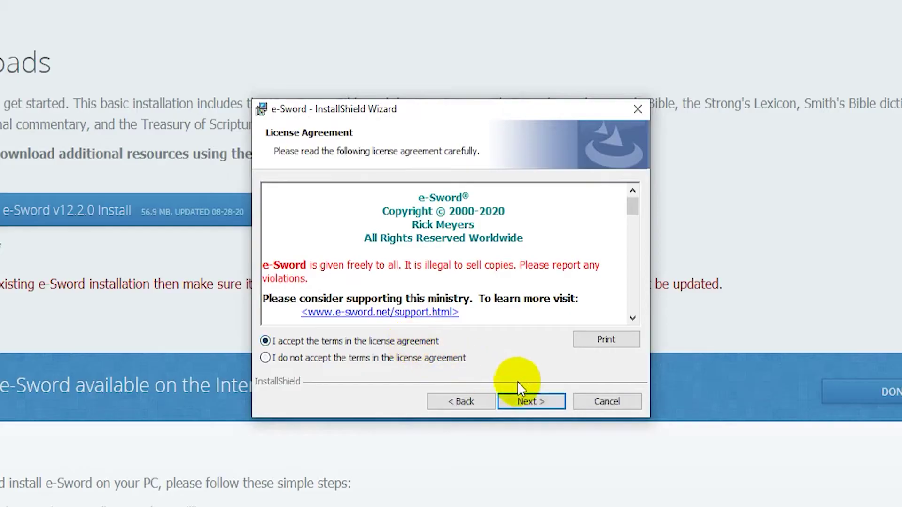
click(539, 403)
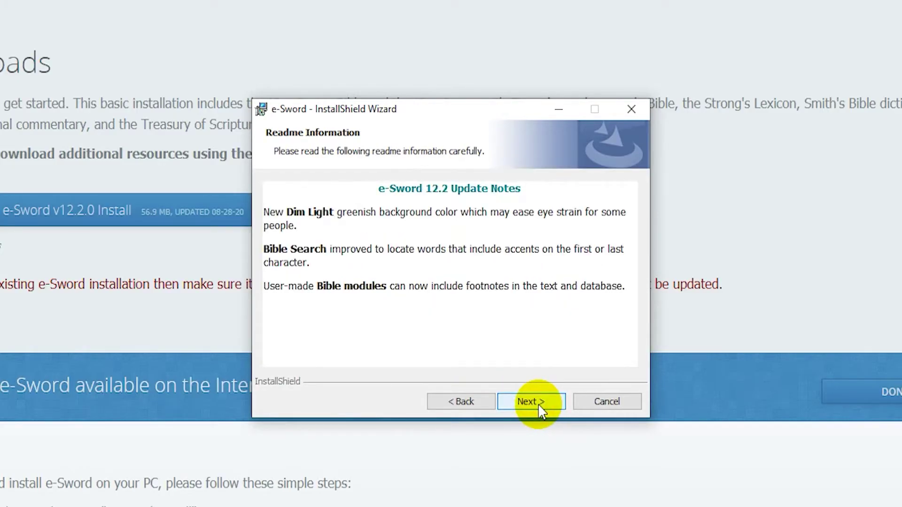
click(539, 406)
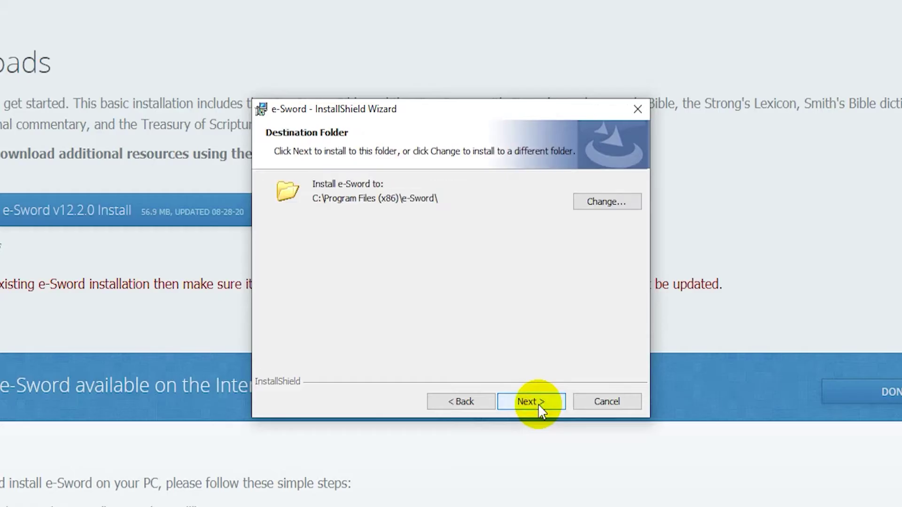
click(537, 404)
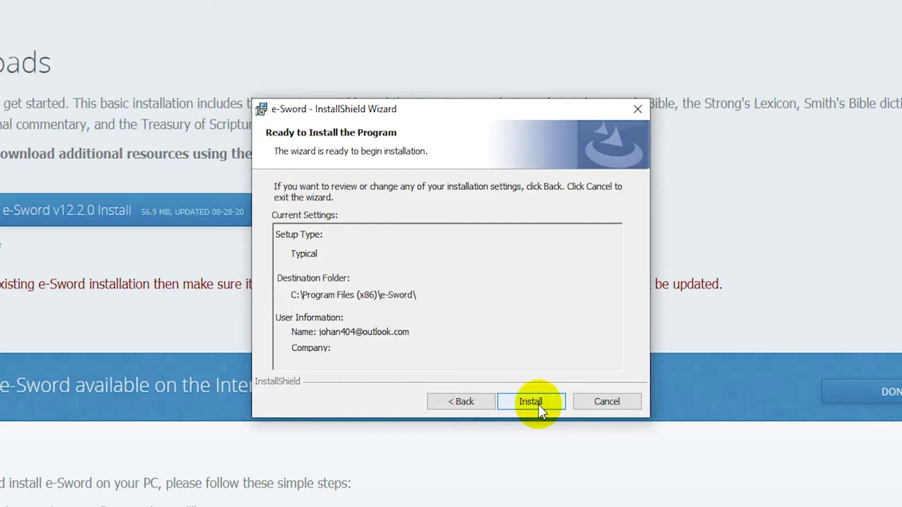
click(537, 404)
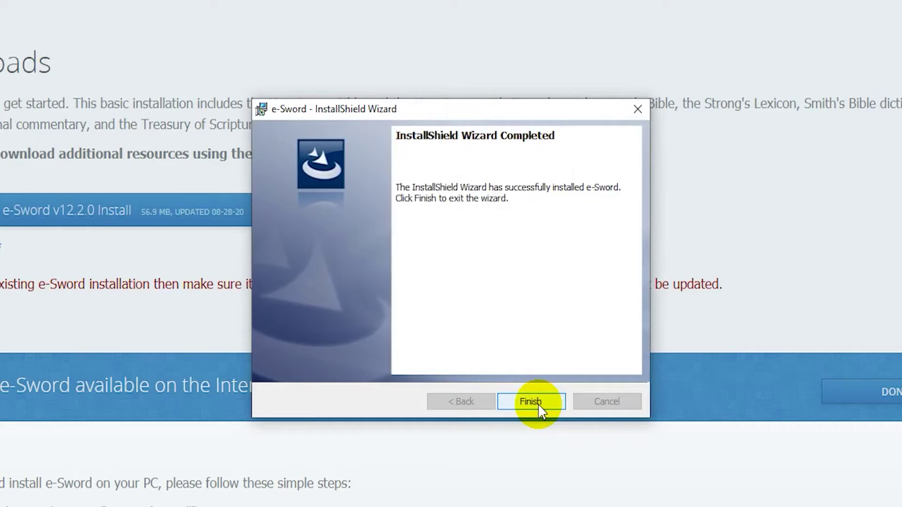
click(537, 404)
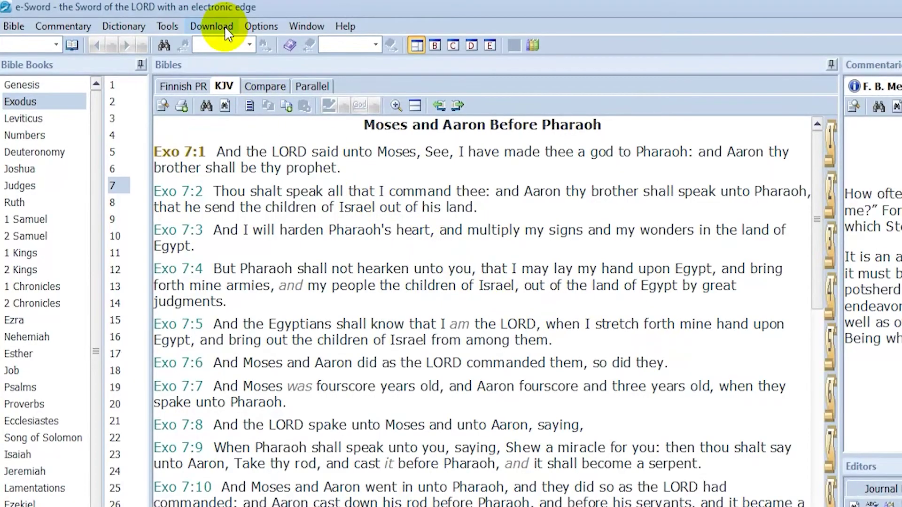
Open the Bibles module downloader and select the English group listing Darby and Douay-Rheims.
click(225, 27)
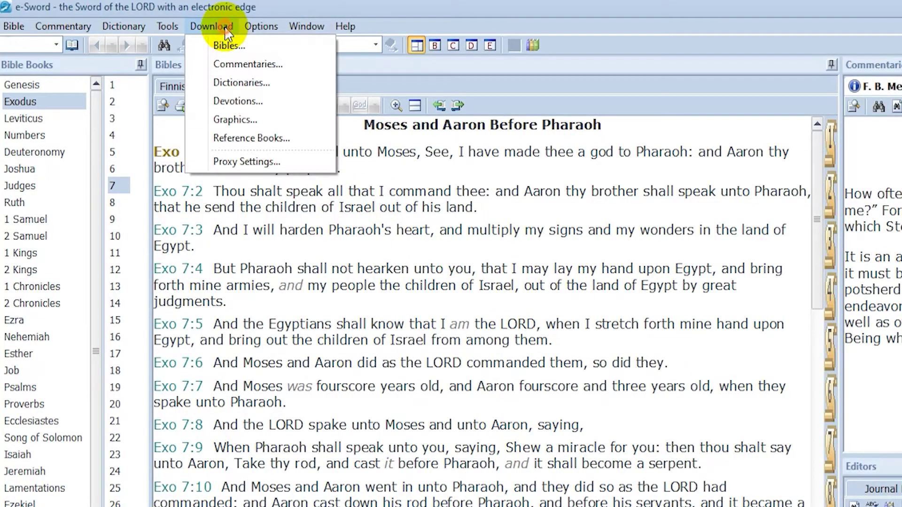
click(251, 45)
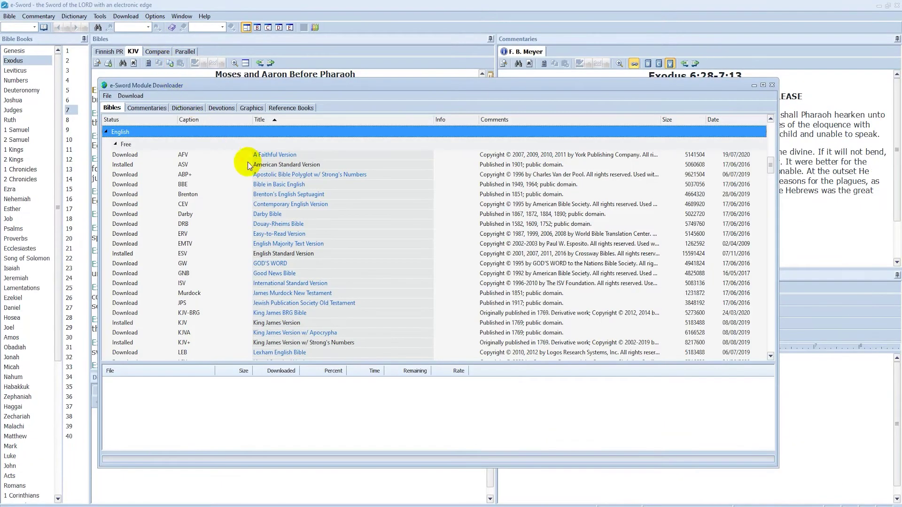
scroll(297, 212, down, 1)
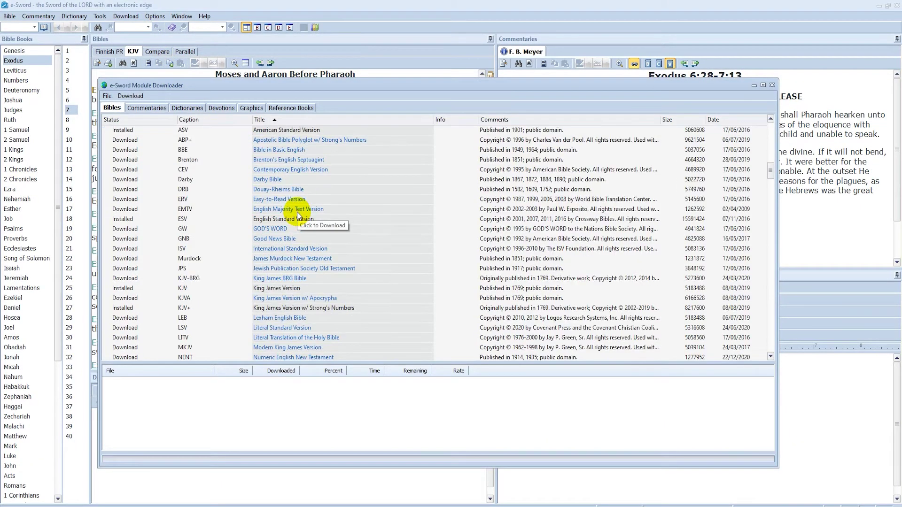
scroll(298, 214, down, 10)
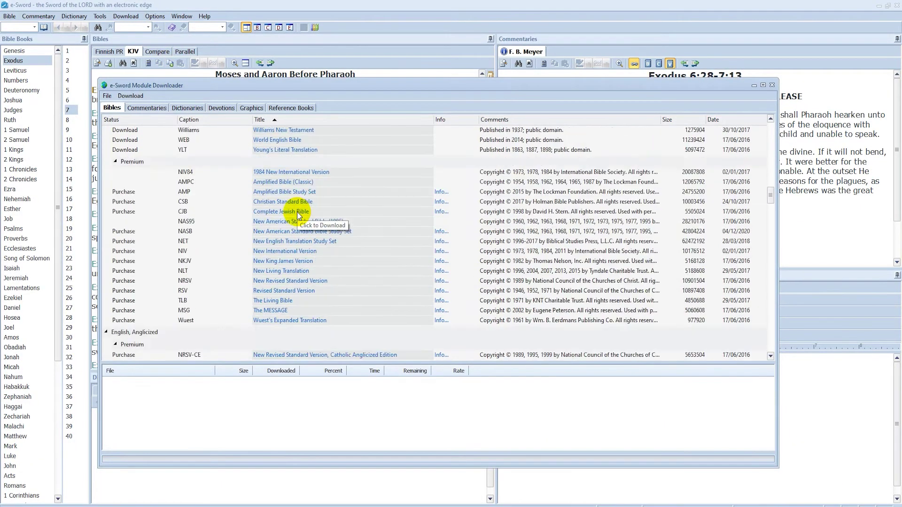
scroll(297, 212, down, 6)
scroll(297, 212, down, 5)
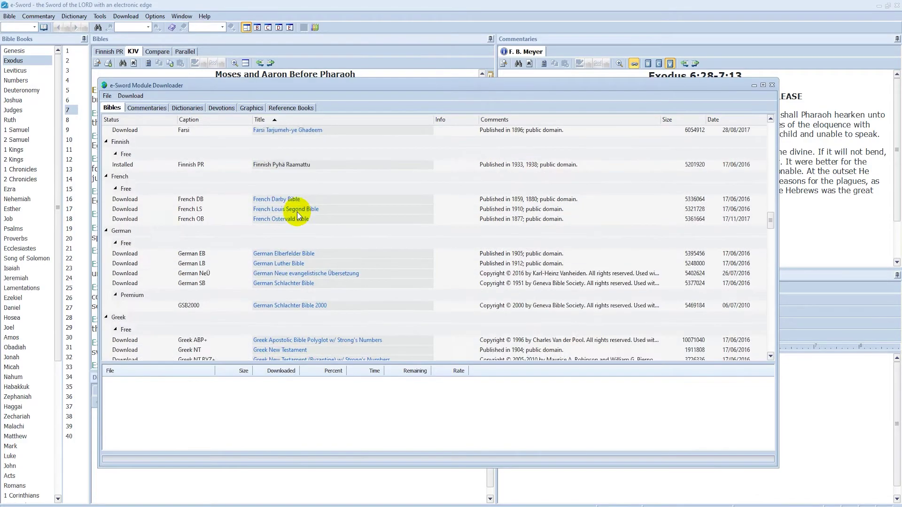
scroll(297, 213, down, 2)
scroll(297, 212, up, 12)
click(297, 212)
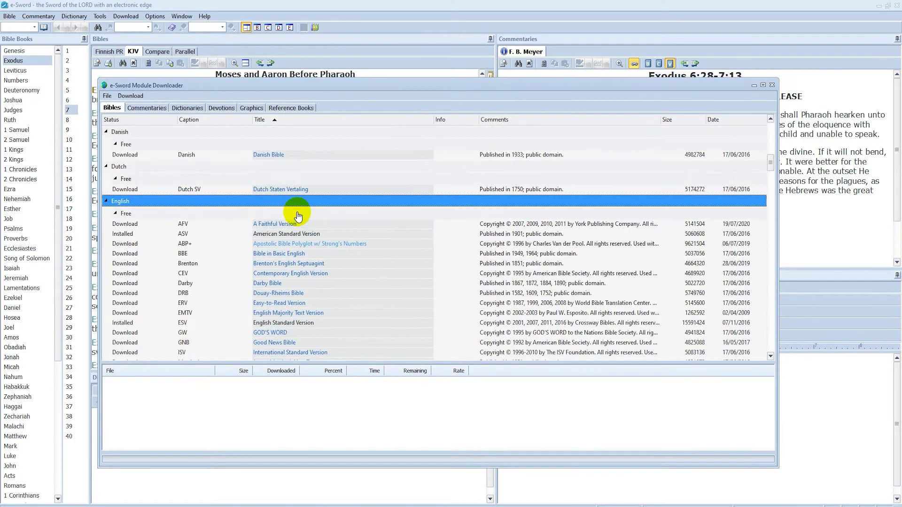
scroll(297, 215, down, 2)
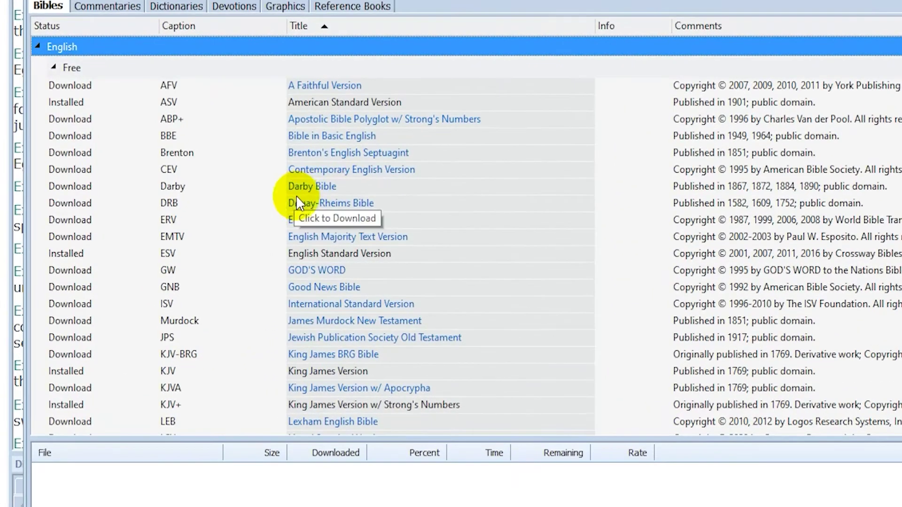
Download the Douay-Rheims Bible module, restart e-Sword, and view Exodus 7 under the DRB tab.
click(365, 204)
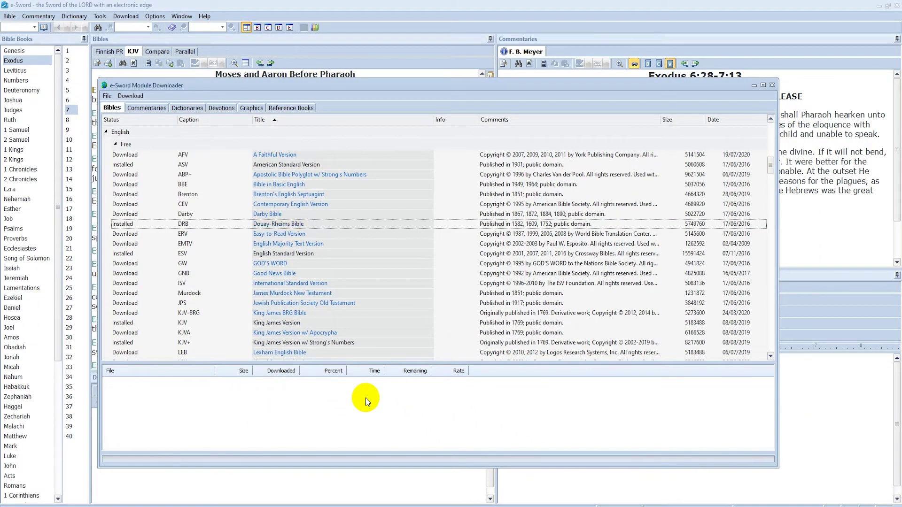
click(772, 86)
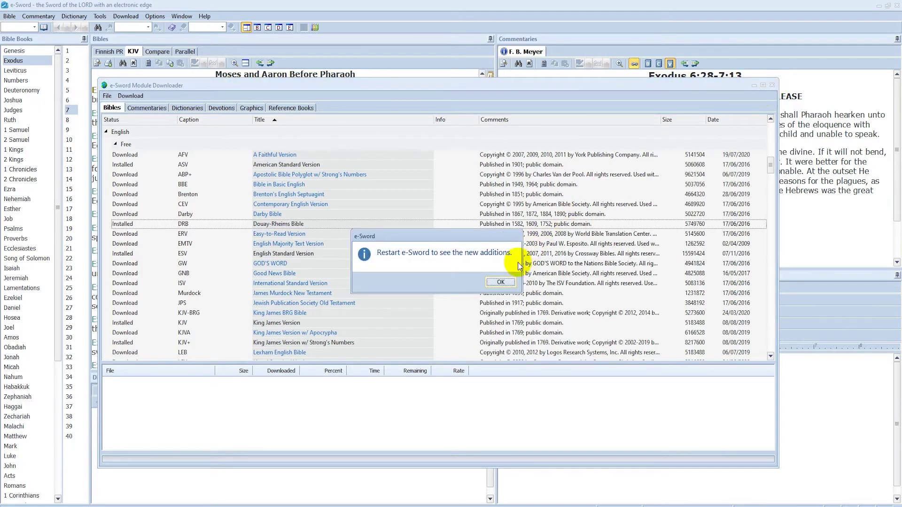
click(501, 282)
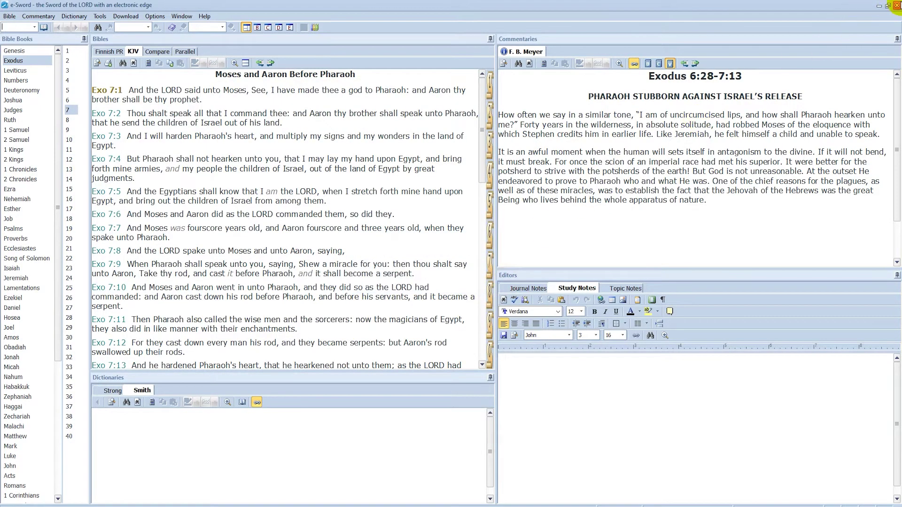
click(896, 5)
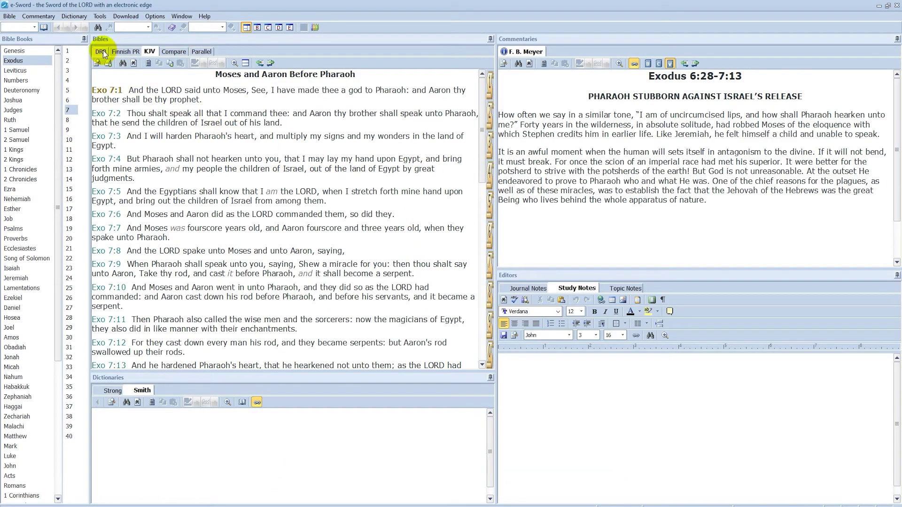
click(102, 52)
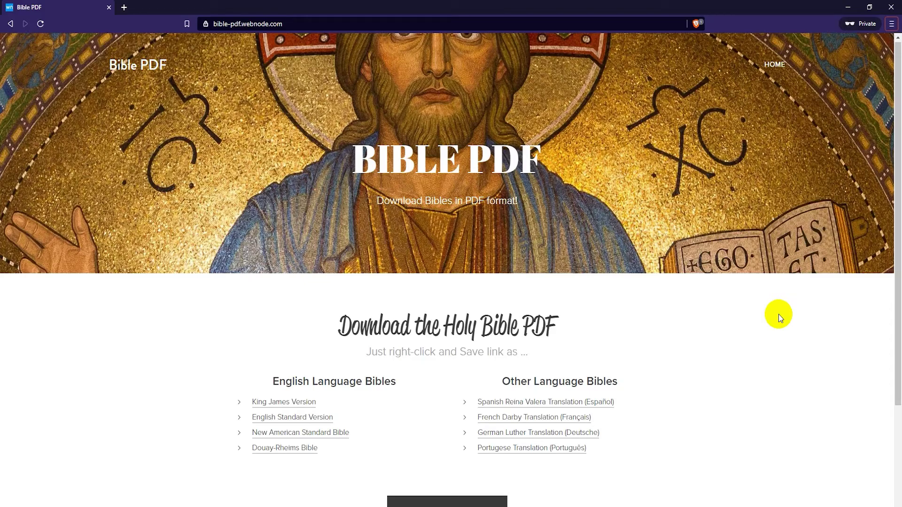
Save the linked King James Version PDF into the Documents\Bibles folder.
scroll(778, 314, down, 3)
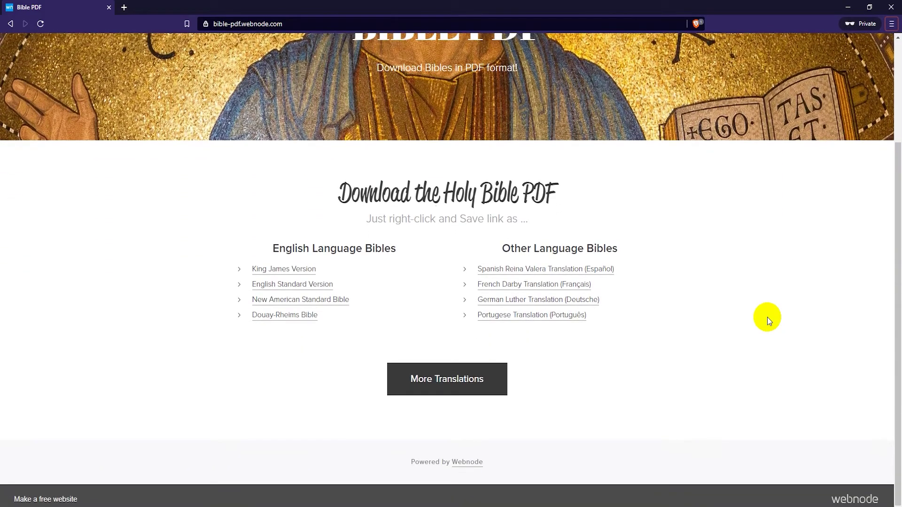
right_click(297, 273)
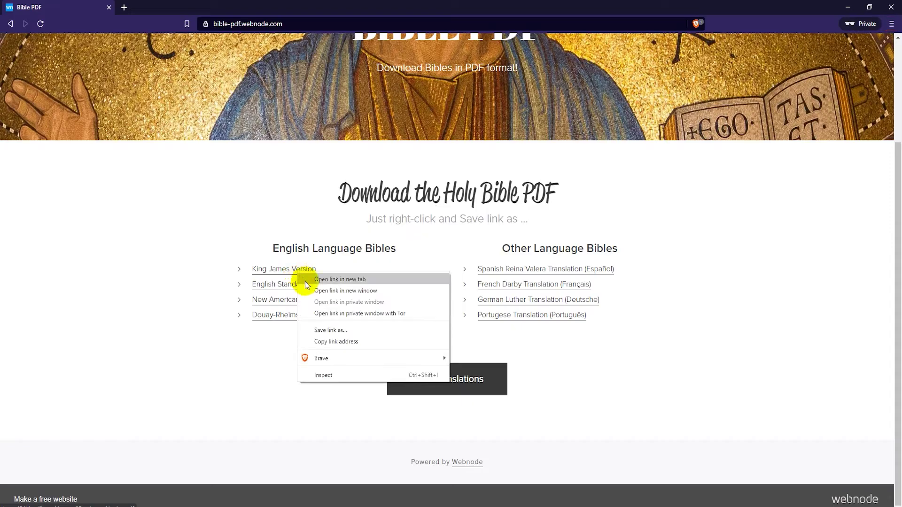
click(367, 331)
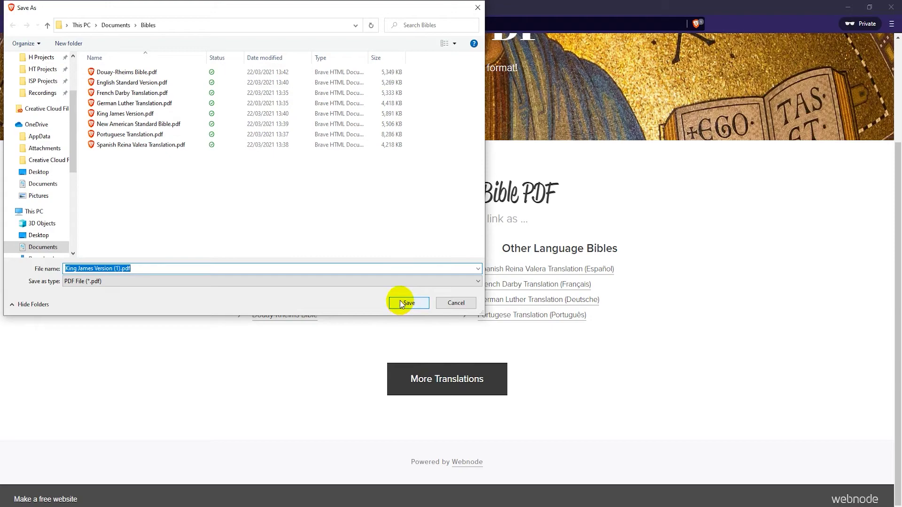
click(407, 302)
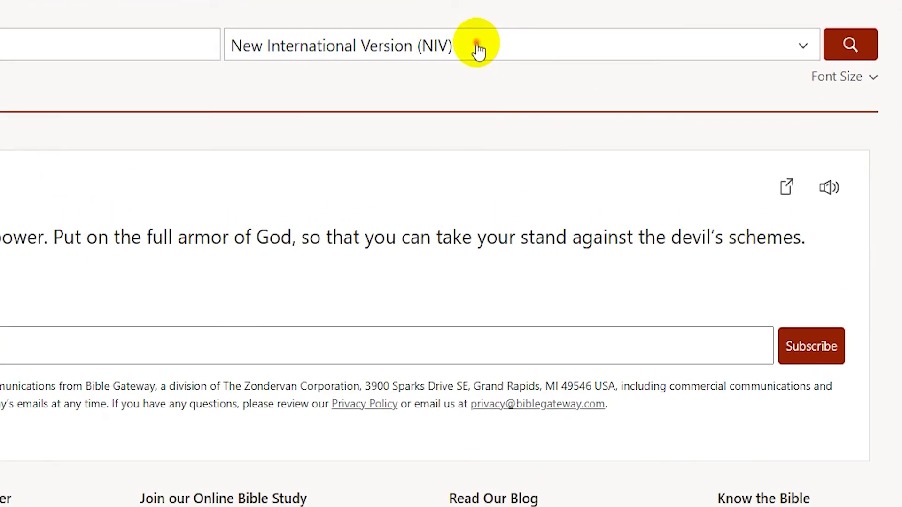
Switch the version to King James Version (KJV) and search for the passage John 1:1.
click(478, 49)
scroll(482, 126, up, 5)
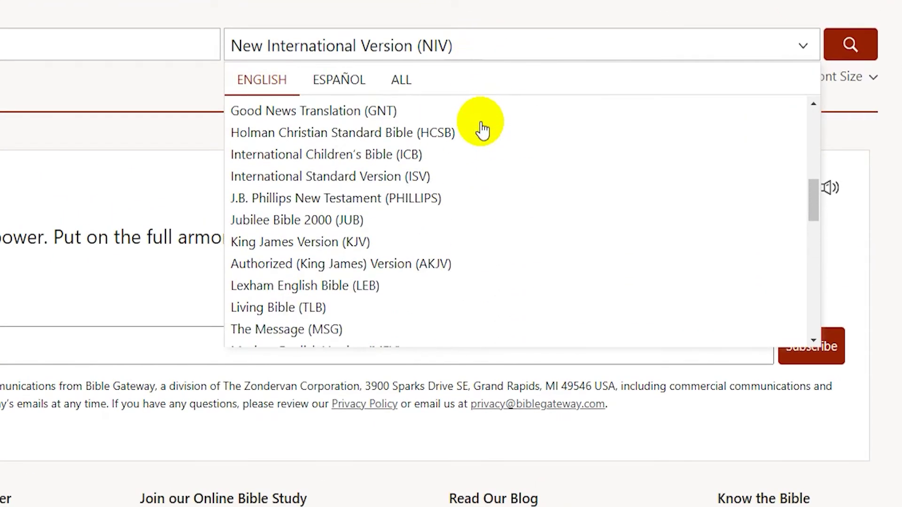
click(457, 243)
click(0, 49)
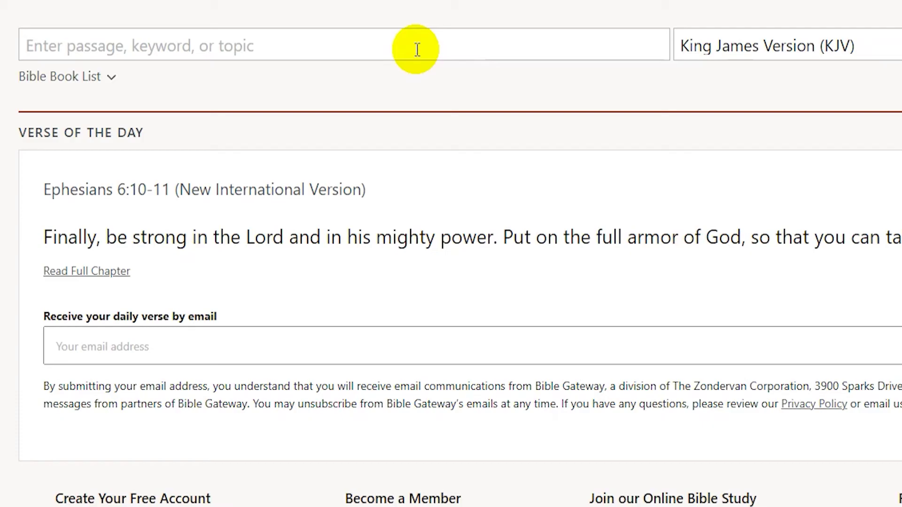
text(John 1:1)
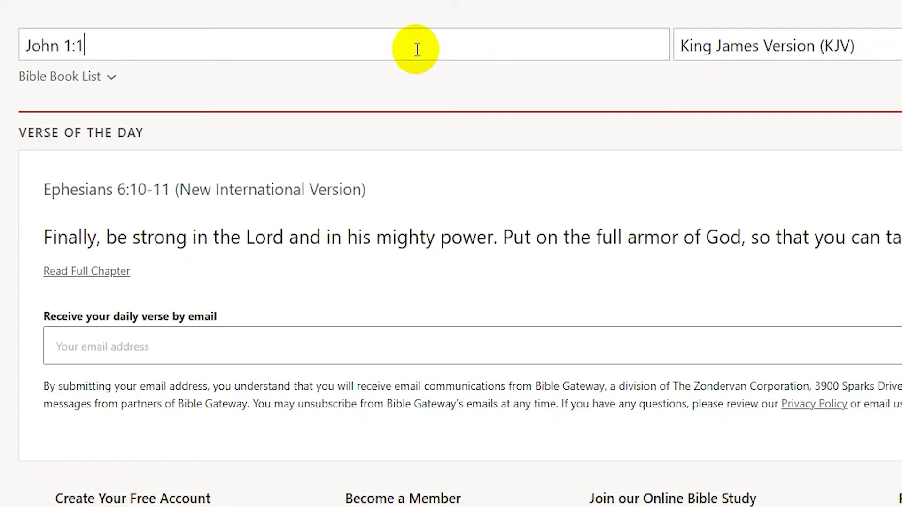
key(Return)
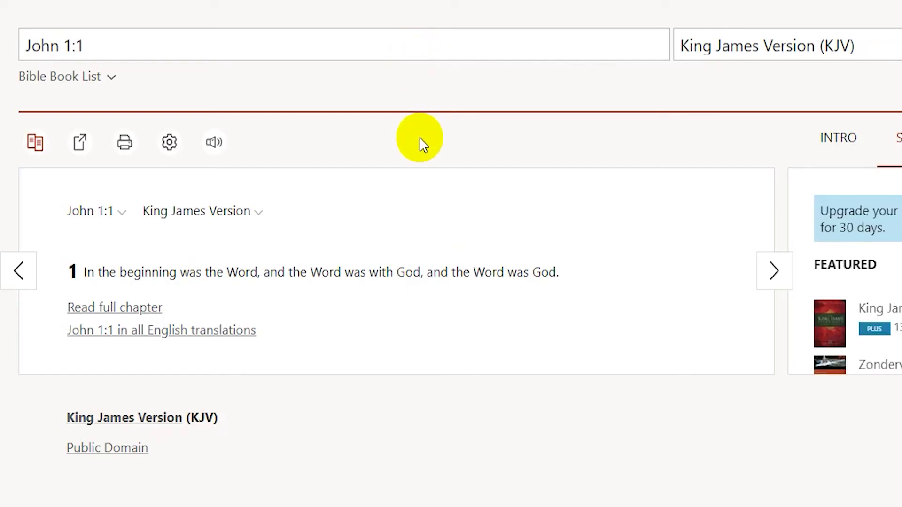
Open the audio player to hear John 1 read aloud in the KJV.
click(215, 143)
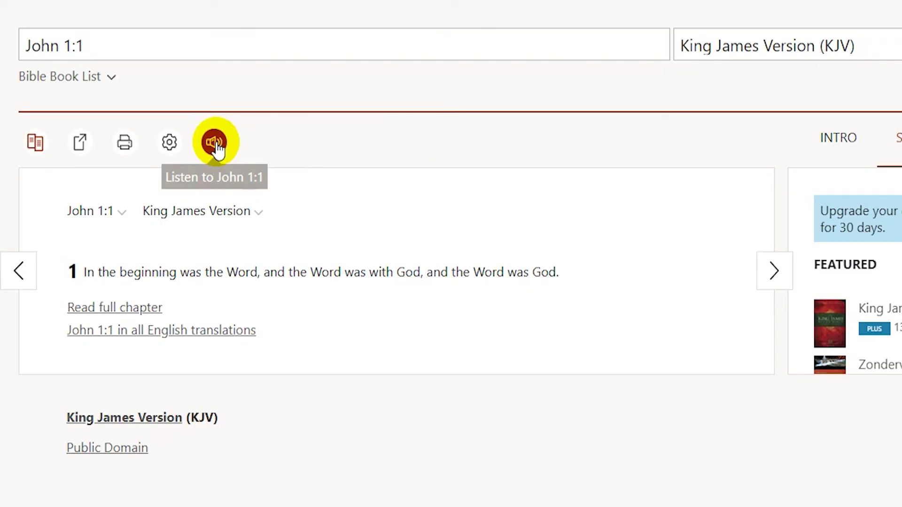
click(215, 143)
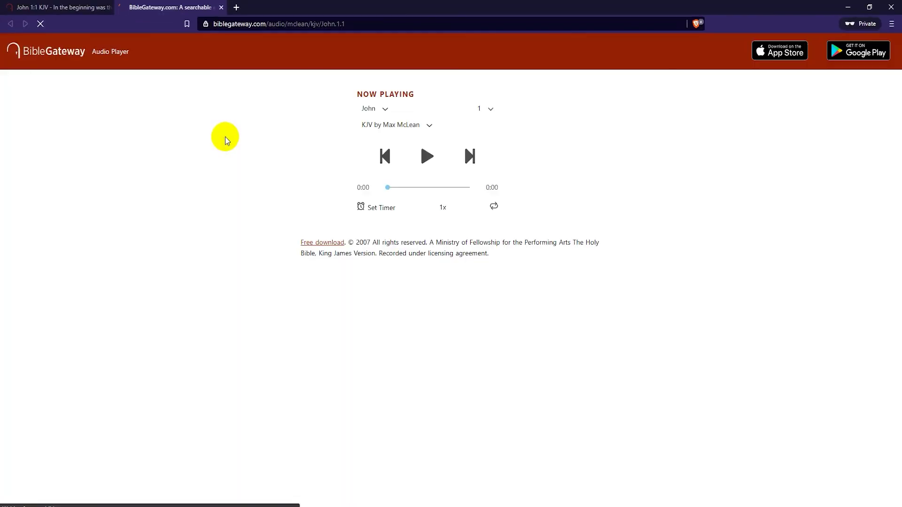